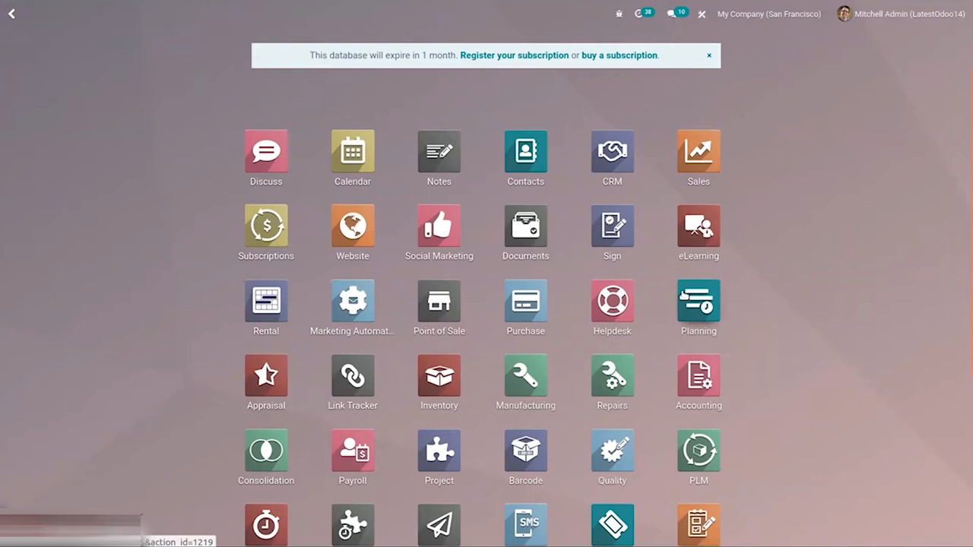
- Open the Manufacturing settings and check that the Subcontracting option is enabled
{"action": "left_click", "coordinate": [542, 380]}
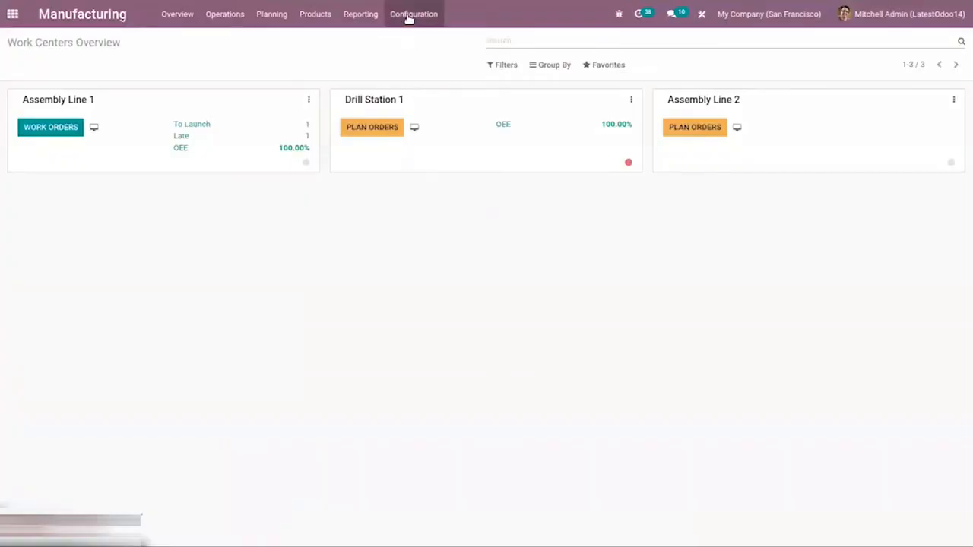
{"action": "left_click", "coordinate": [411, 15]}
{"action": "left_click", "coordinate": [412, 40]}
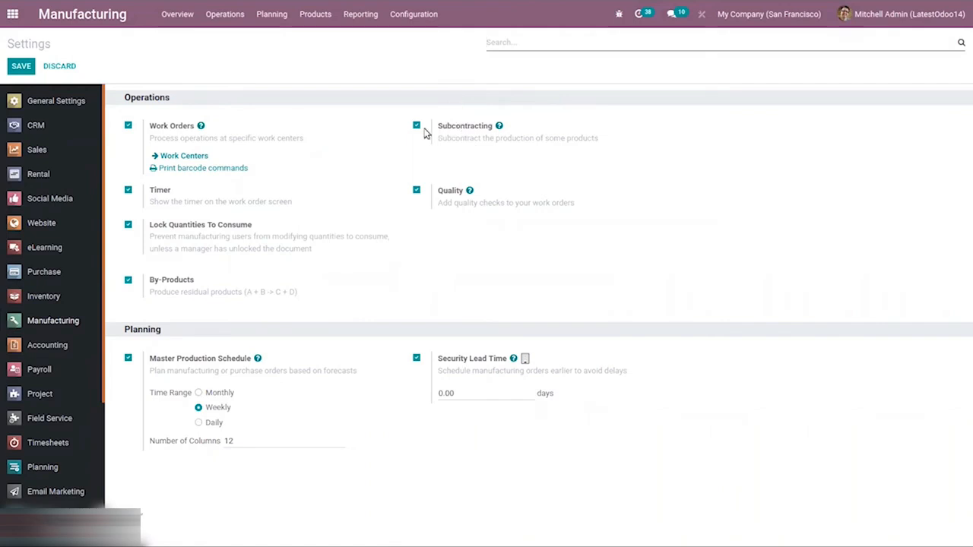
- Open the subcontracting bill of materials for Wood Panel and make it editable
{"action": "left_click", "coordinate": [318, 13]}
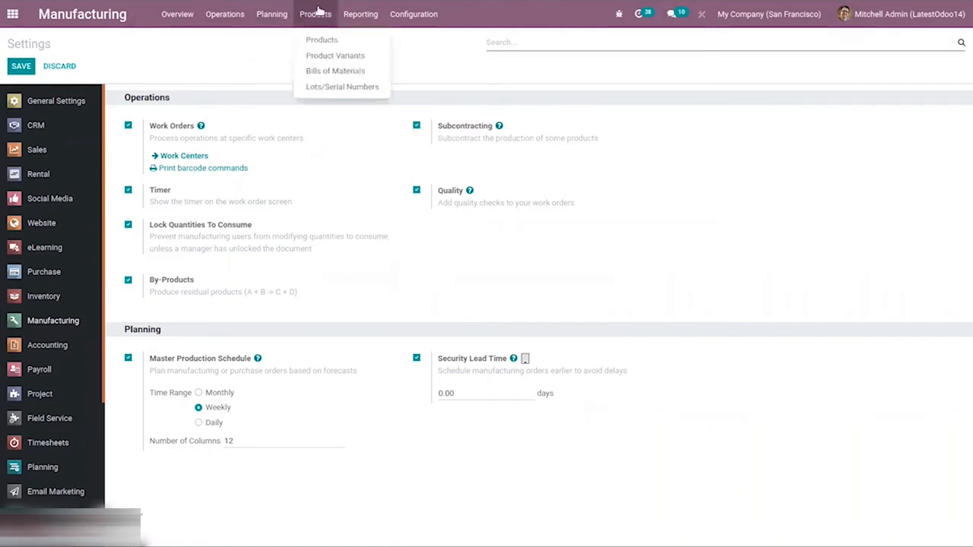
{"action": "left_click", "coordinate": [328, 71]}
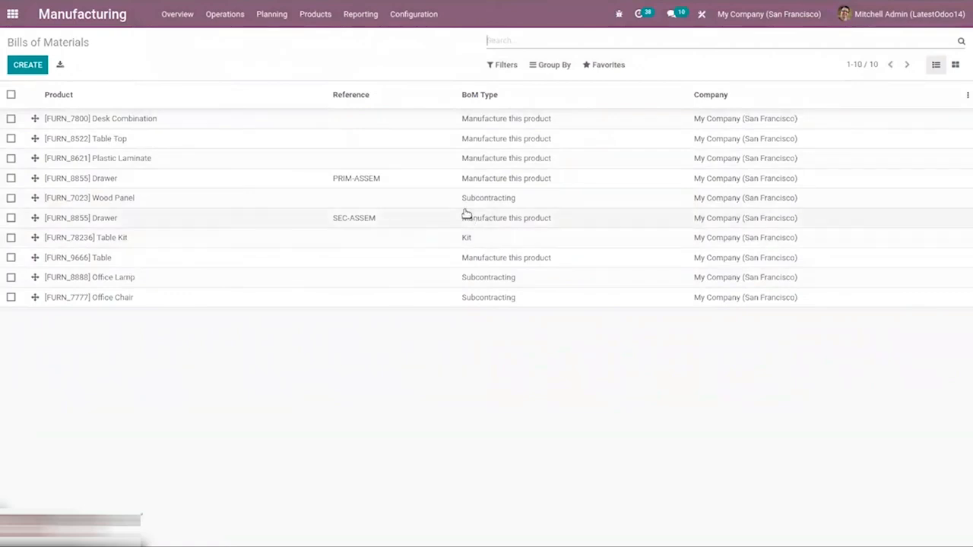
{"action": "left_click", "coordinate": [250, 198]}
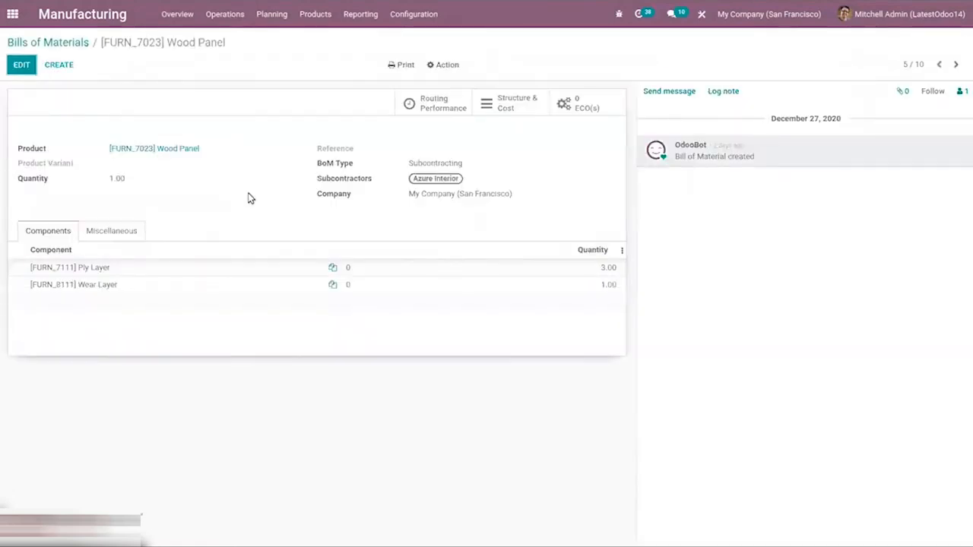
{"action": "left_click", "coordinate": [22, 66]}
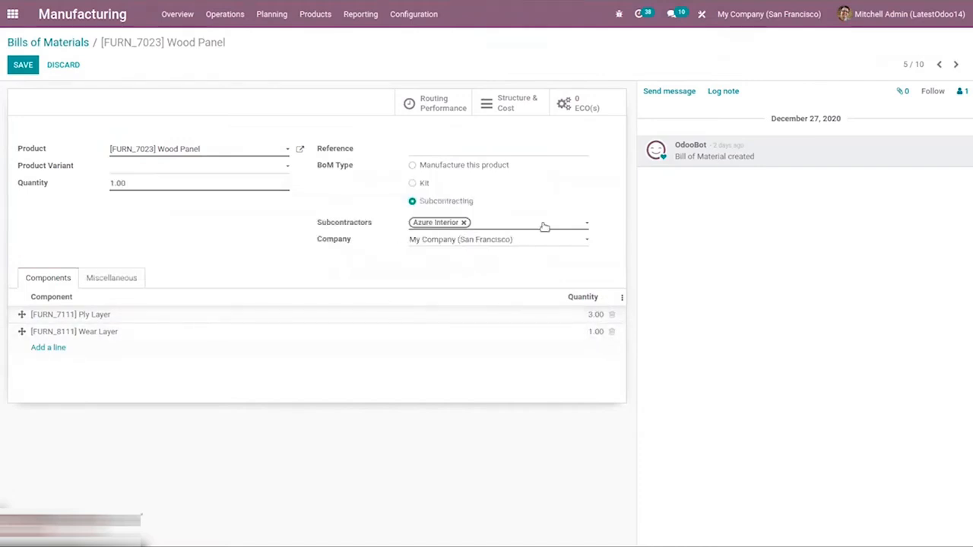
- Check the inventory routes of the Ply Layer component from the bill of materials and save its record
{"action": "left_click", "coordinate": [122, 314]}
{"action": "left_click", "coordinate": [381, 316]}
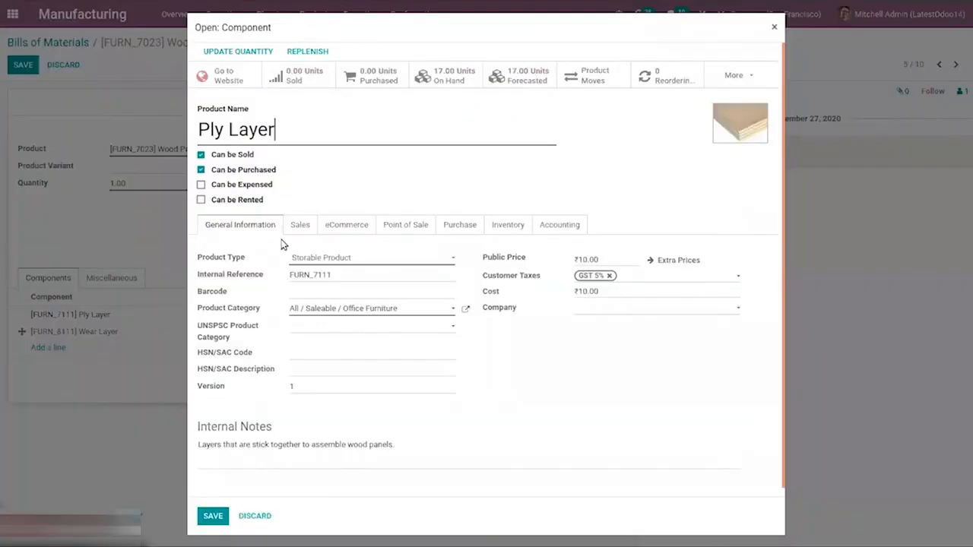
{"action": "left_click", "coordinate": [509, 225]}
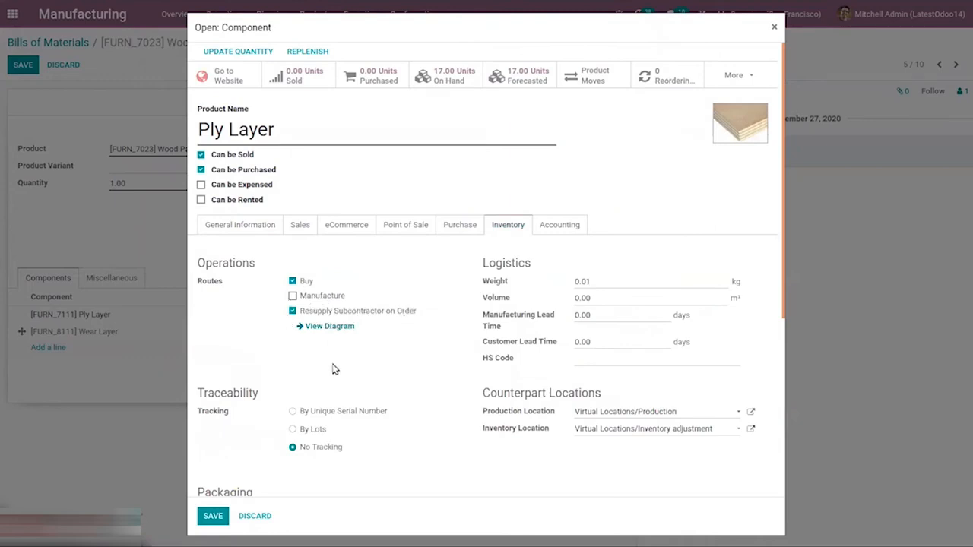
{"action": "left_click", "coordinate": [212, 519]}
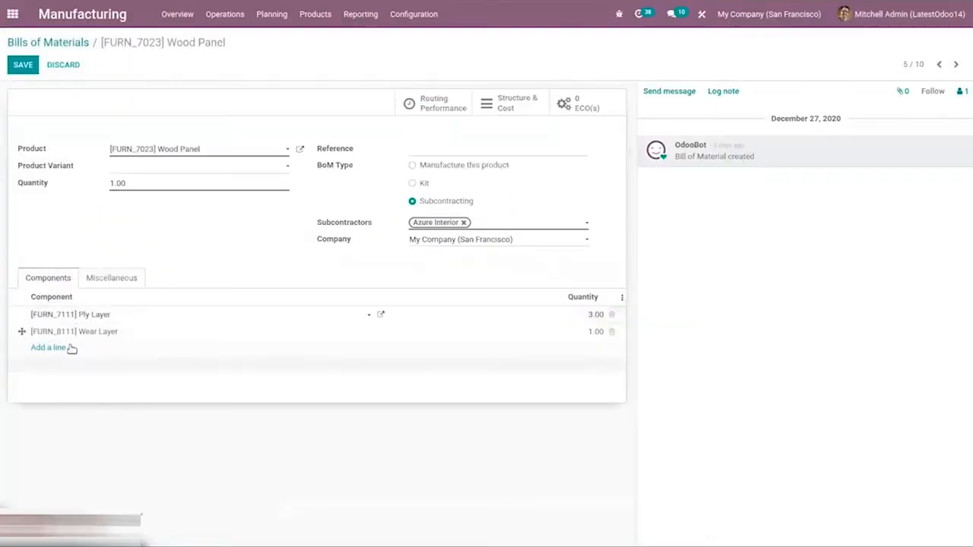
- Enable the Resupply Subcontractor on Order route for the Wear Layer component, then save the component and the bill of materials
{"action": "left_click", "coordinate": [383, 332]}
{"action": "left_click", "coordinate": [382, 333]}
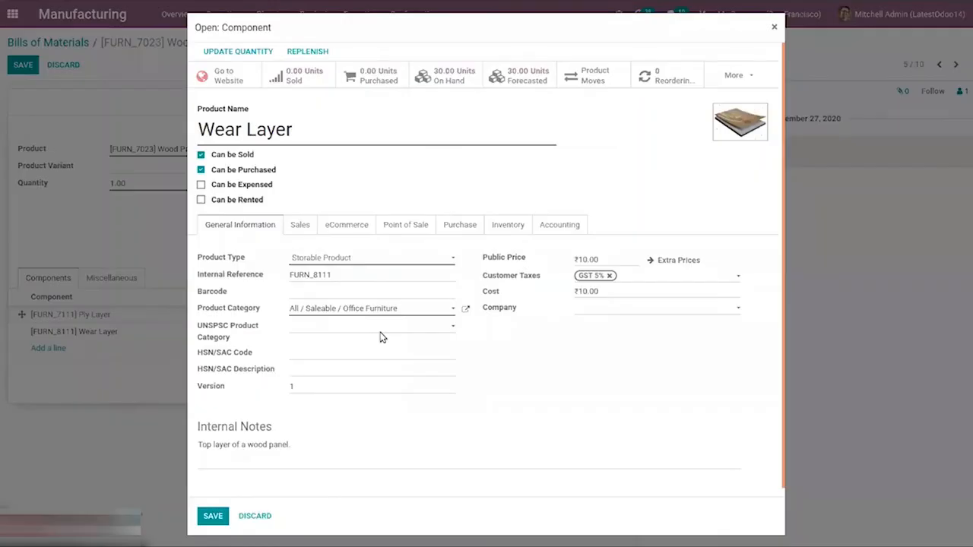
{"action": "left_click", "coordinate": [496, 227]}
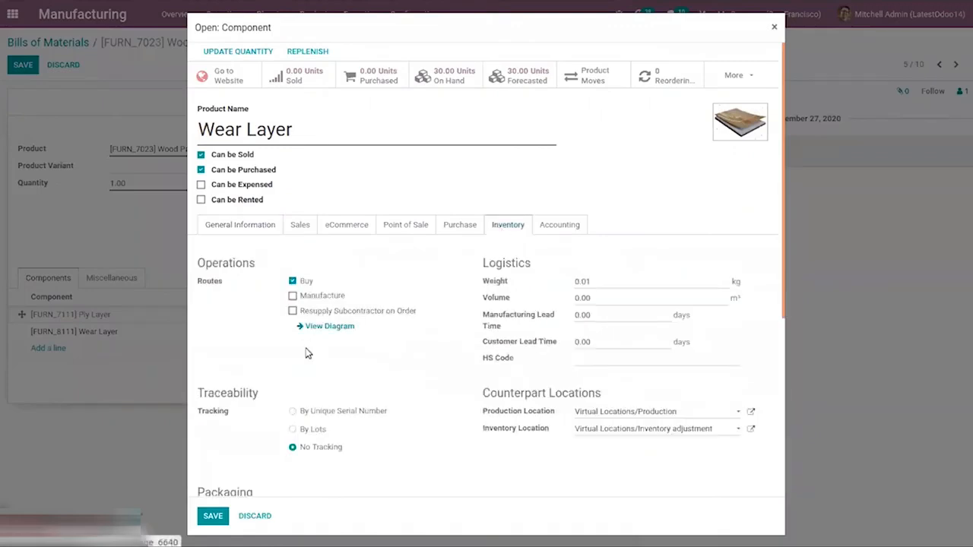
{"action": "left_click", "coordinate": [292, 313]}
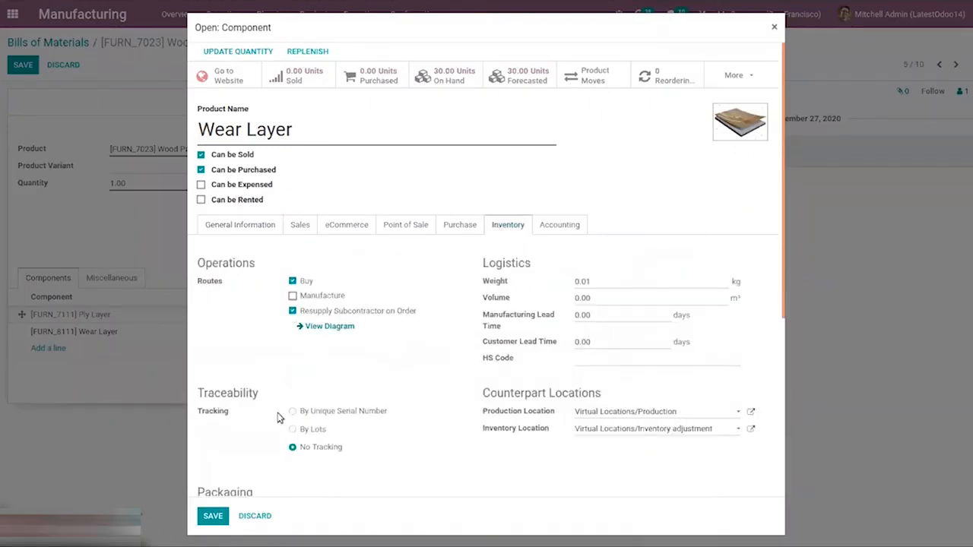
{"action": "left_click", "coordinate": [213, 517]}
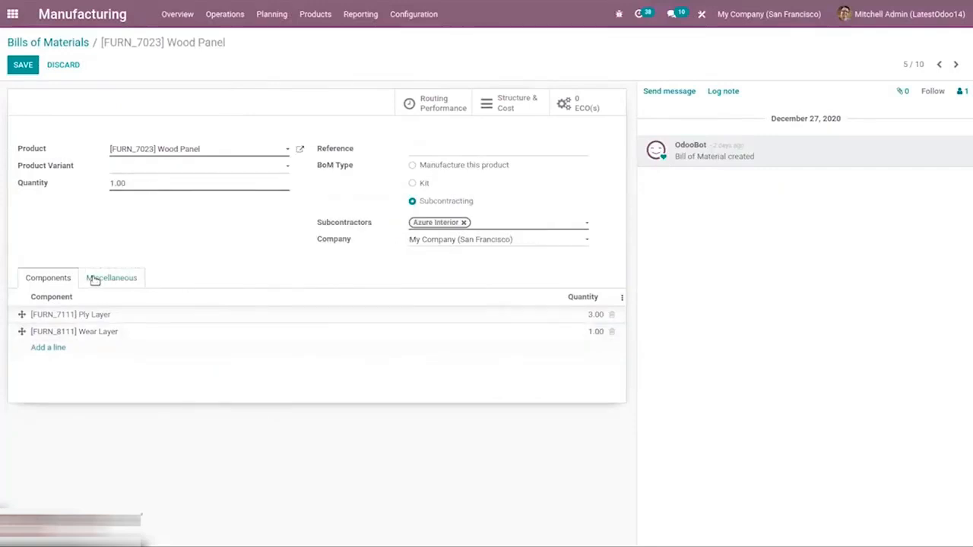
{"action": "left_click", "coordinate": [23, 65]}
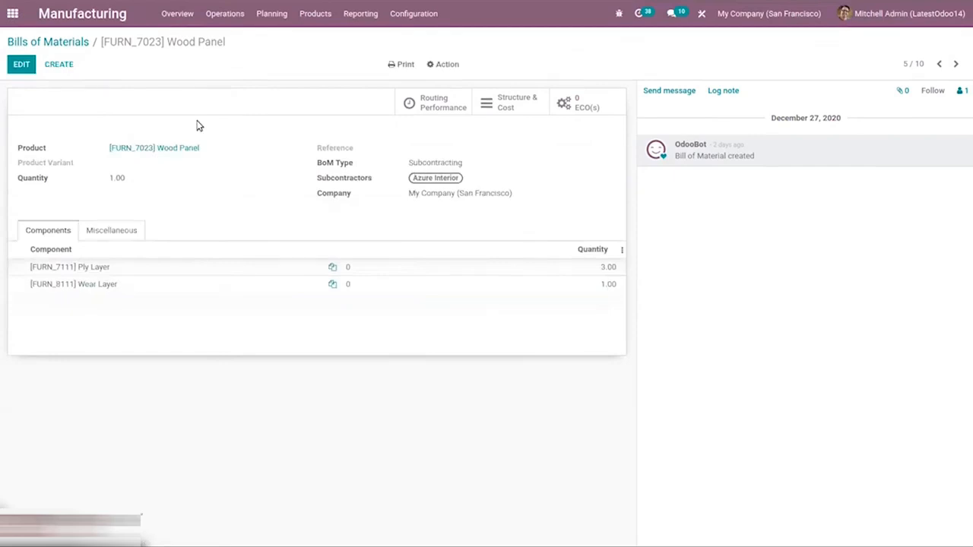
- Review the vendor details in the Wood Panel product's purchase information and return to the bills of materials list
{"action": "left_click", "coordinate": [176, 149]}
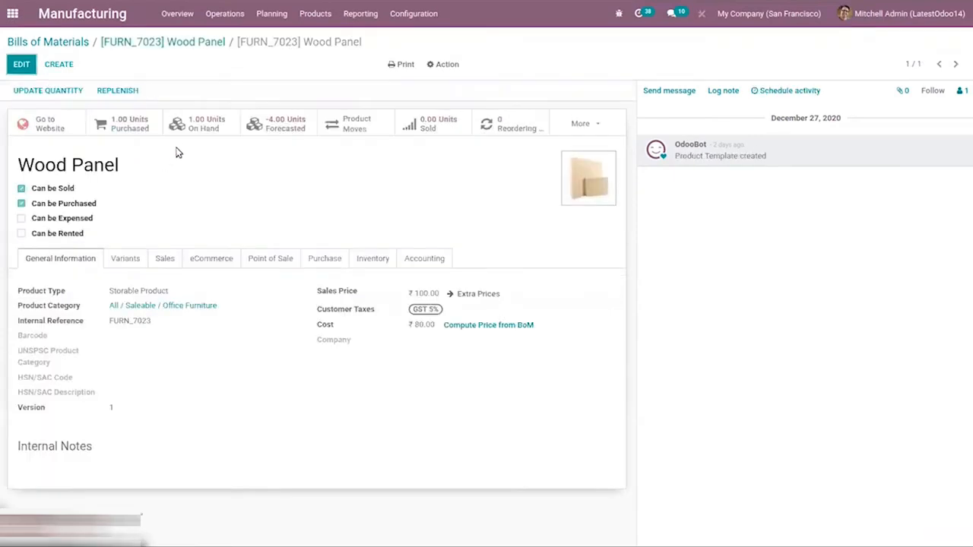
{"action": "left_click", "coordinate": [325, 258]}
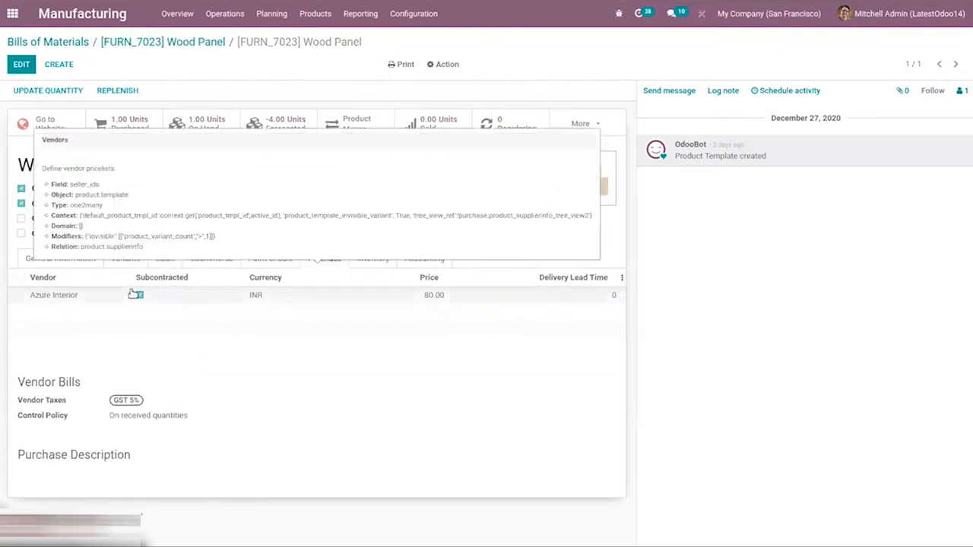
{"action": "left_click", "coordinate": [190, 43]}
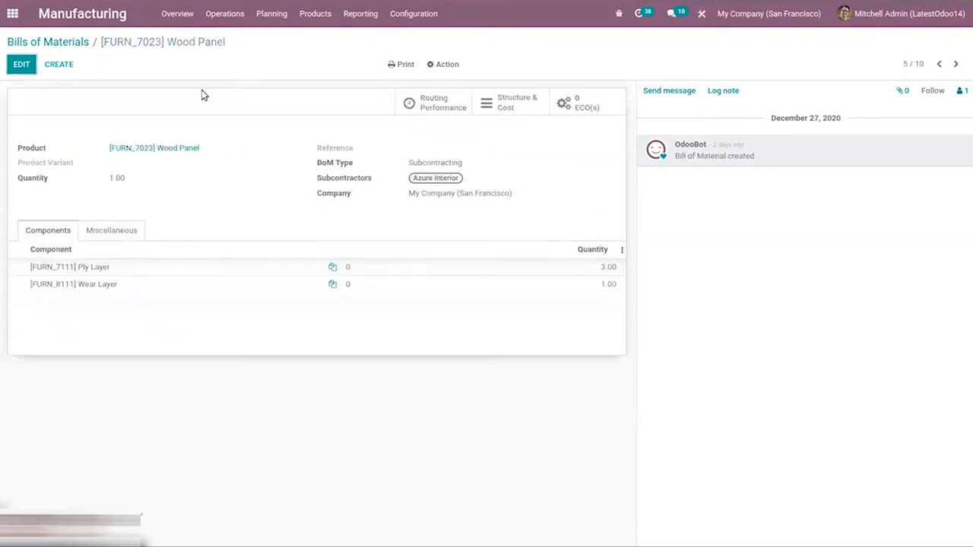
{"action": "left_click", "coordinate": [54, 43]}
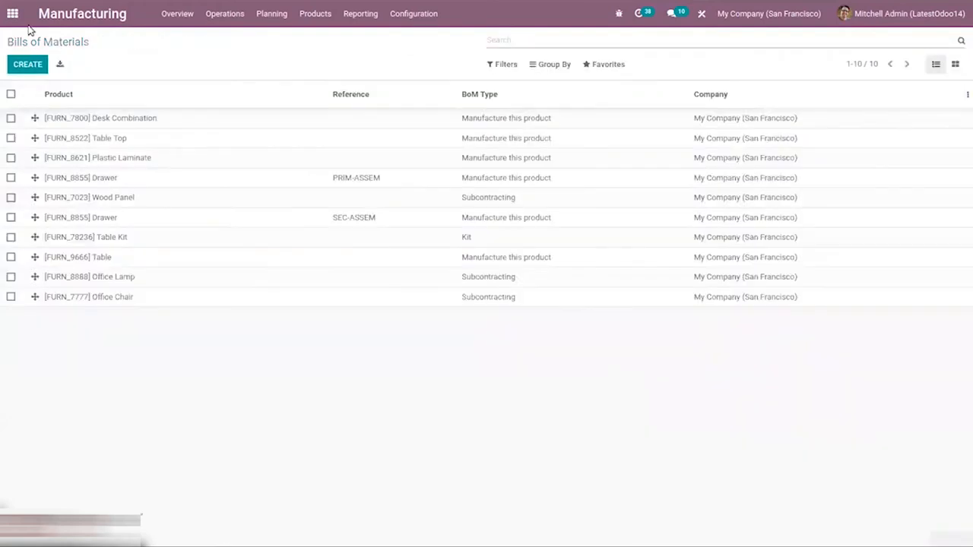
- Switch to the Purchase app and create a new purchase order with Azure Interior as vendor
{"action": "left_click", "coordinate": [13, 14]}
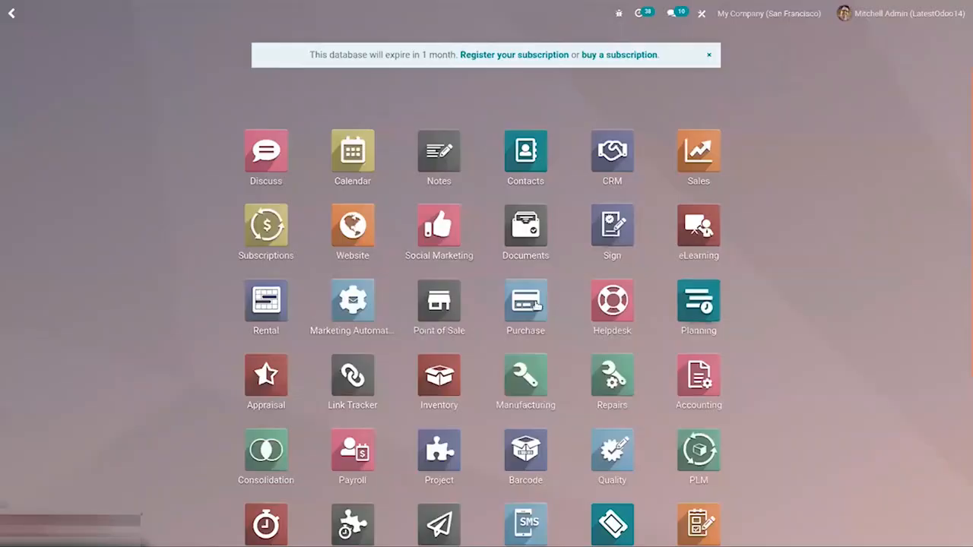
{"action": "left_click", "coordinate": [526, 301]}
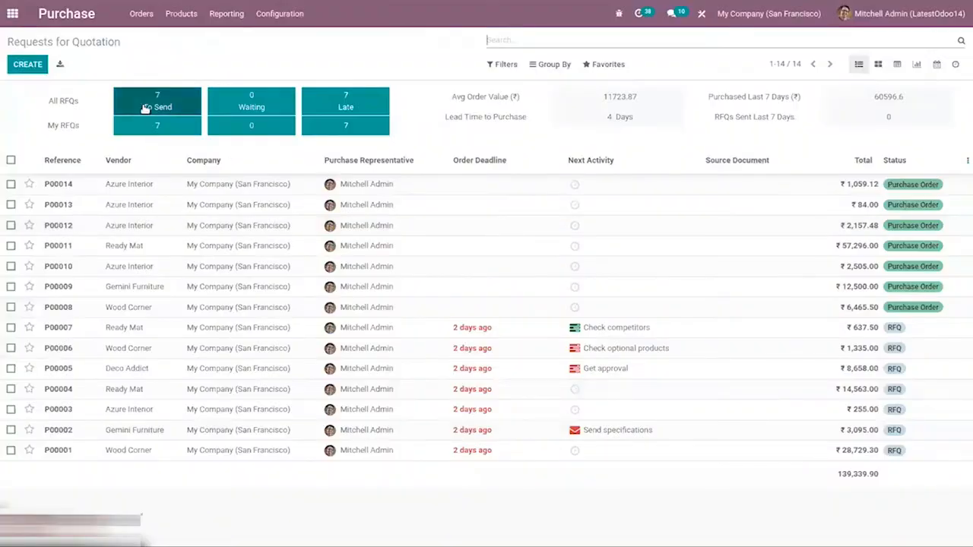
{"action": "left_click", "coordinate": [142, 13]}
{"action": "left_click", "coordinate": [164, 56]}
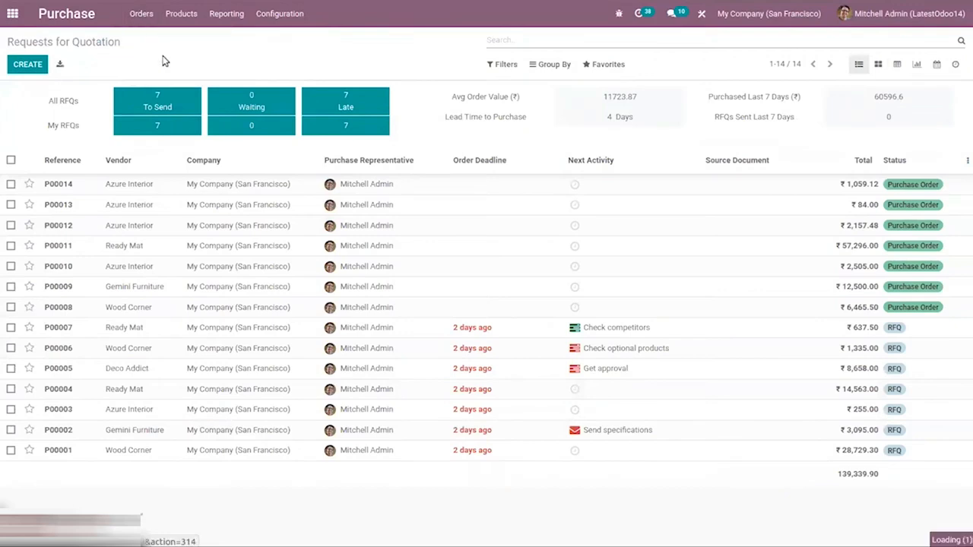
{"action": "left_click", "coordinate": [15, 68]}
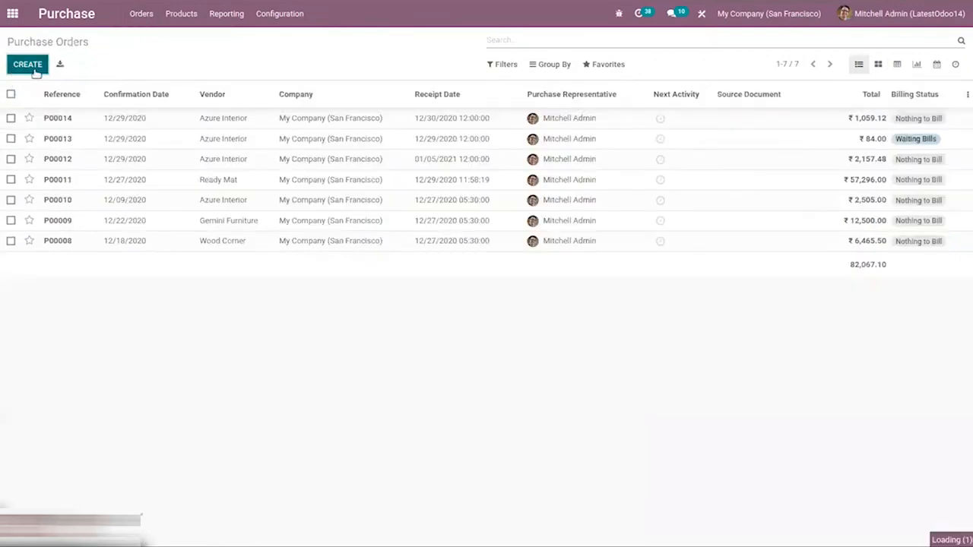
{"action": "left_click", "coordinate": [177, 186]}
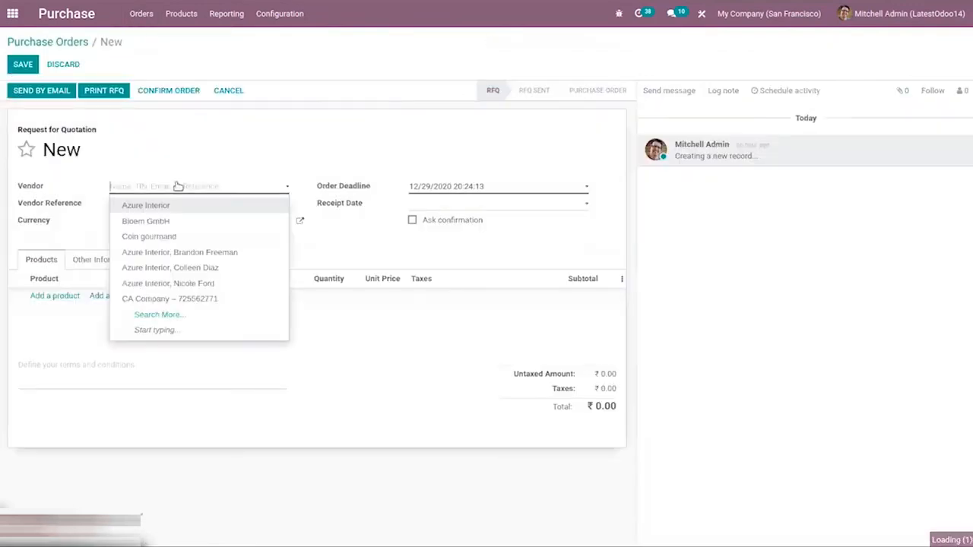
{"action": "left_click", "coordinate": [176, 205]}
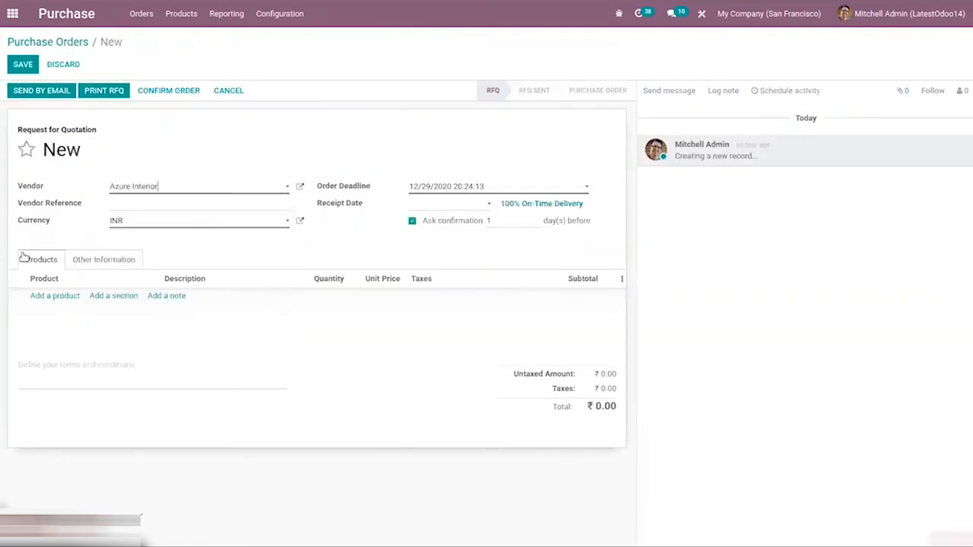
- Add the product Wood Panel to the purchase order and confirm the order
{"action": "left_click", "coordinate": [50, 295]}
{"action": "type", "text": "woo"}
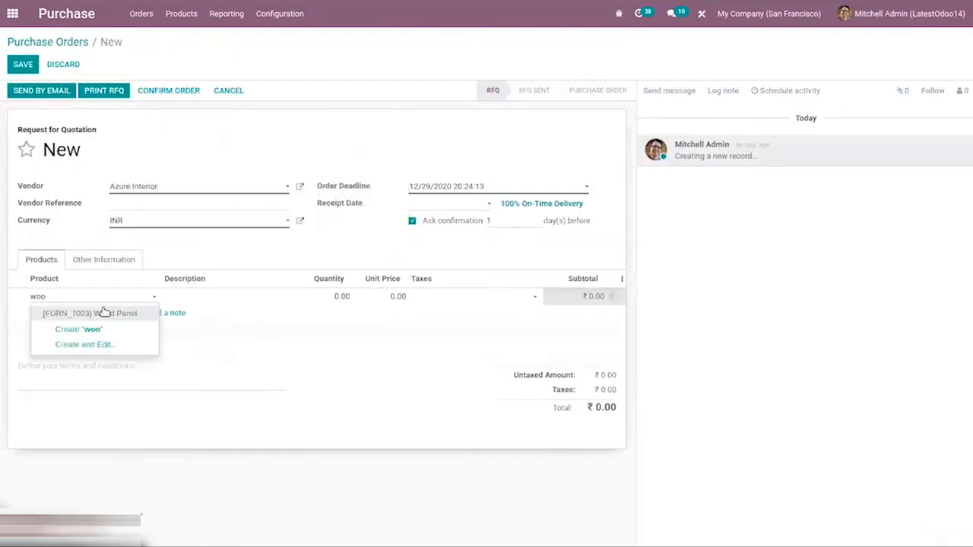
{"action": "left_click", "coordinate": [104, 313]}
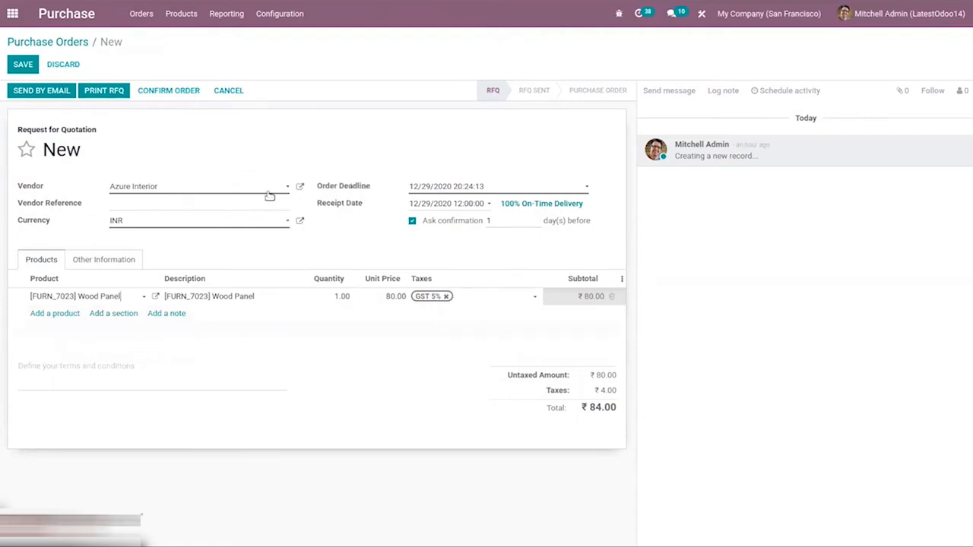
{"action": "left_click", "coordinate": [186, 94]}
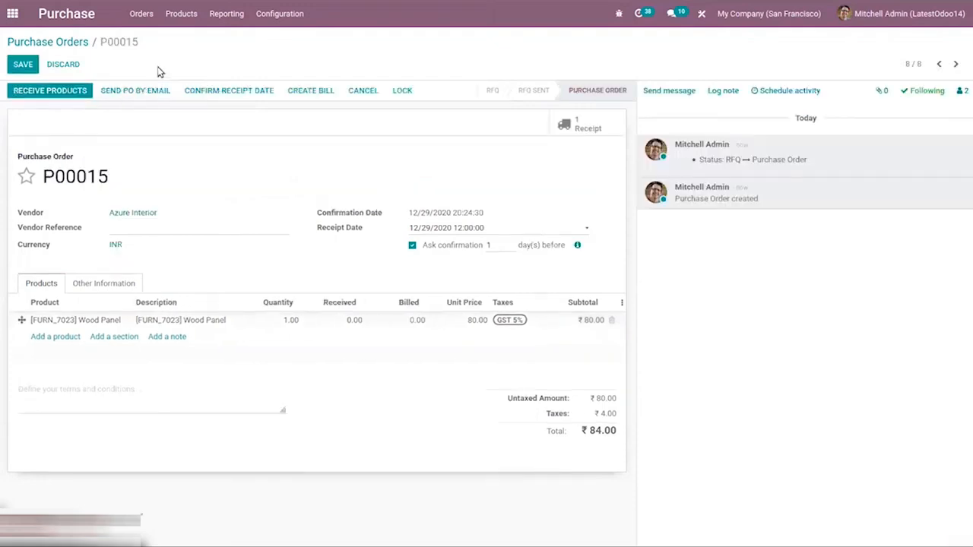
- Switch to the Inventory app, open the waiting San Francisco delivery order for Azure Interior and review its component operations
{"action": "left_click", "coordinate": [13, 13]}
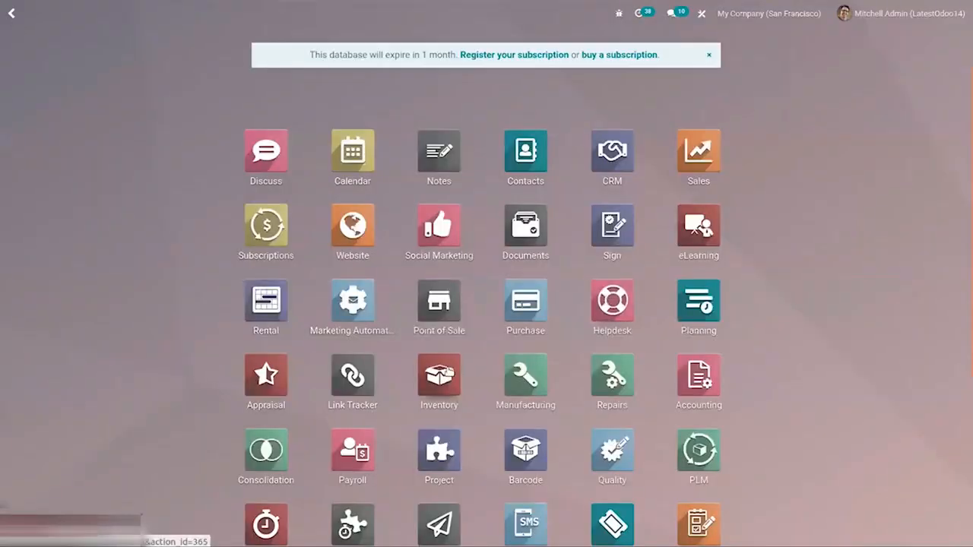
{"action": "left_click", "coordinate": [448, 371]}
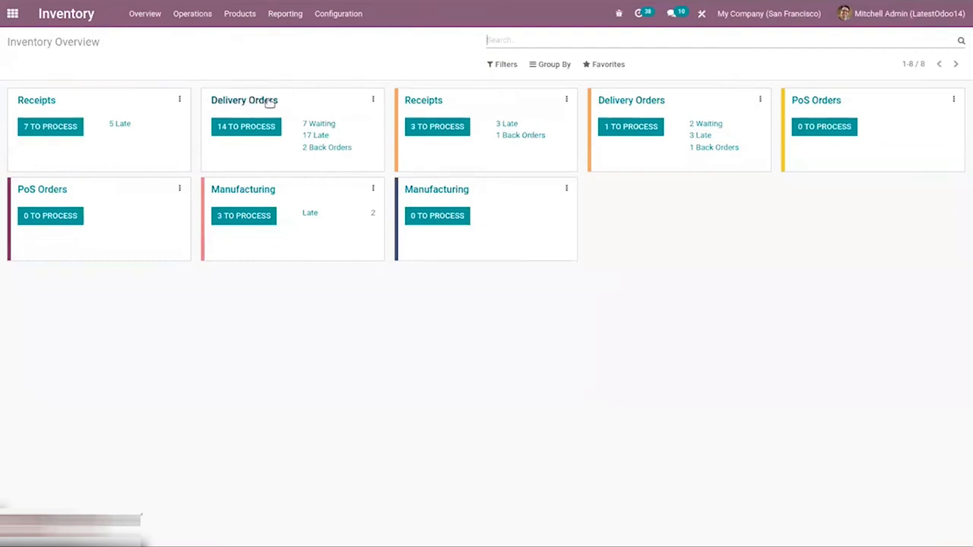
{"action": "left_click", "coordinate": [323, 124]}
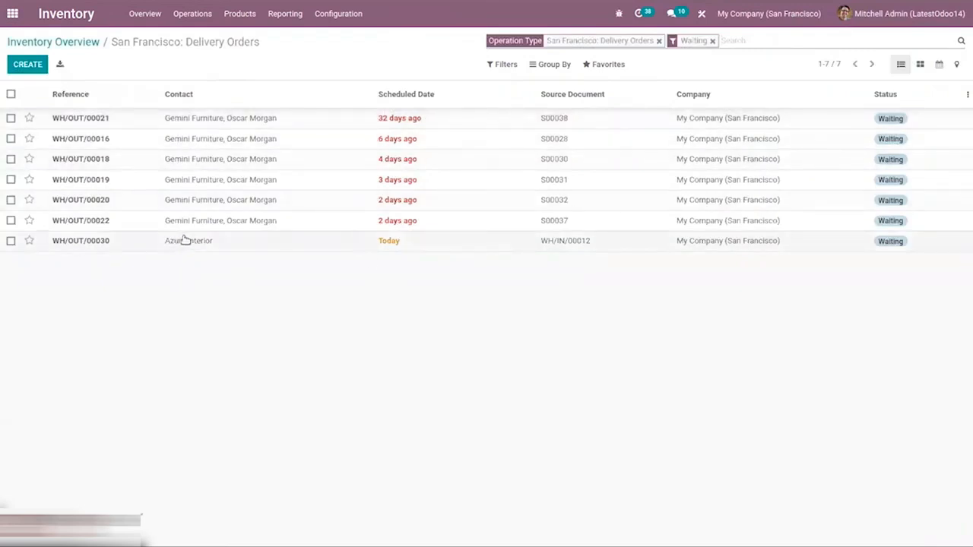
{"action": "left_click", "coordinate": [295, 241]}
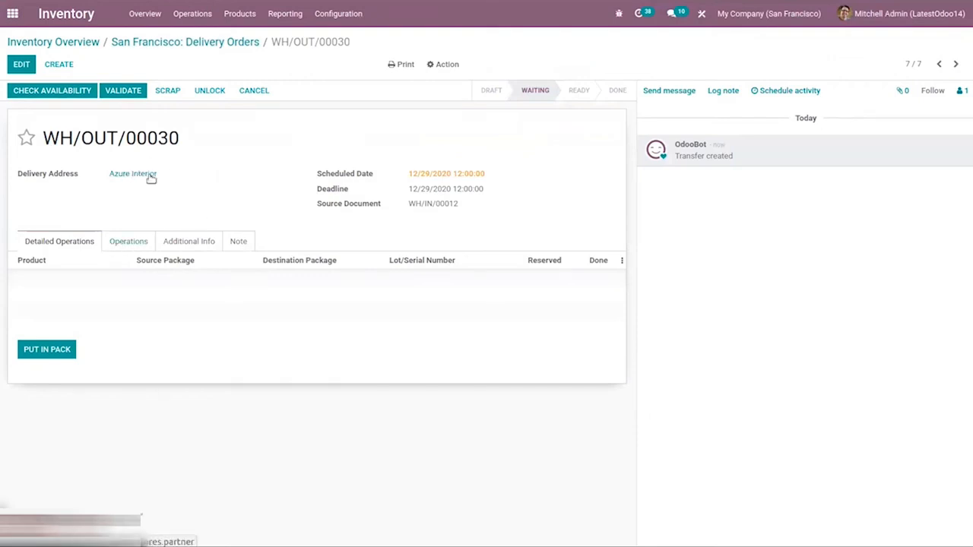
{"action": "left_click", "coordinate": [130, 241]}
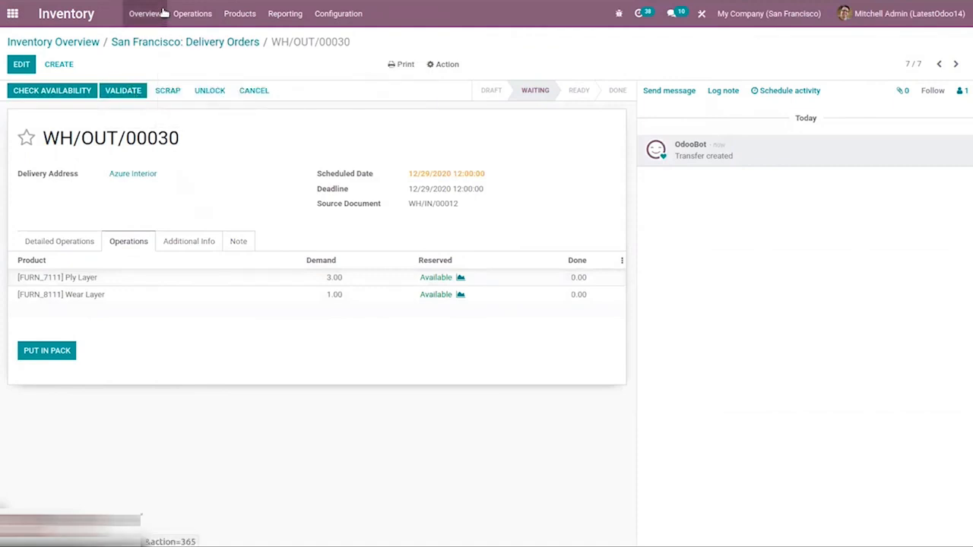
- Open the list of all inventory transfers and group it by Operation Type
{"action": "left_click", "coordinate": [188, 16]}
{"action": "left_click", "coordinate": [202, 45]}
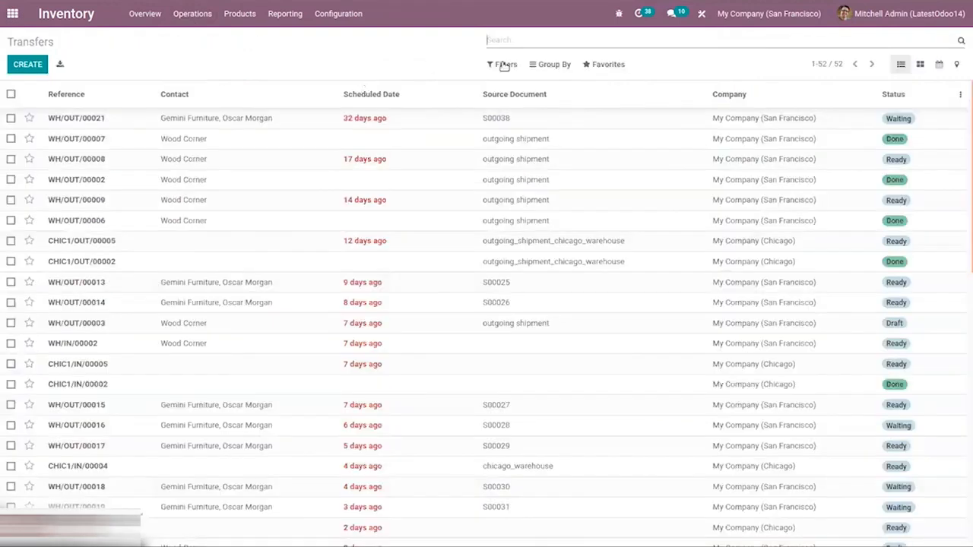
{"action": "left_click", "coordinate": [554, 65]}
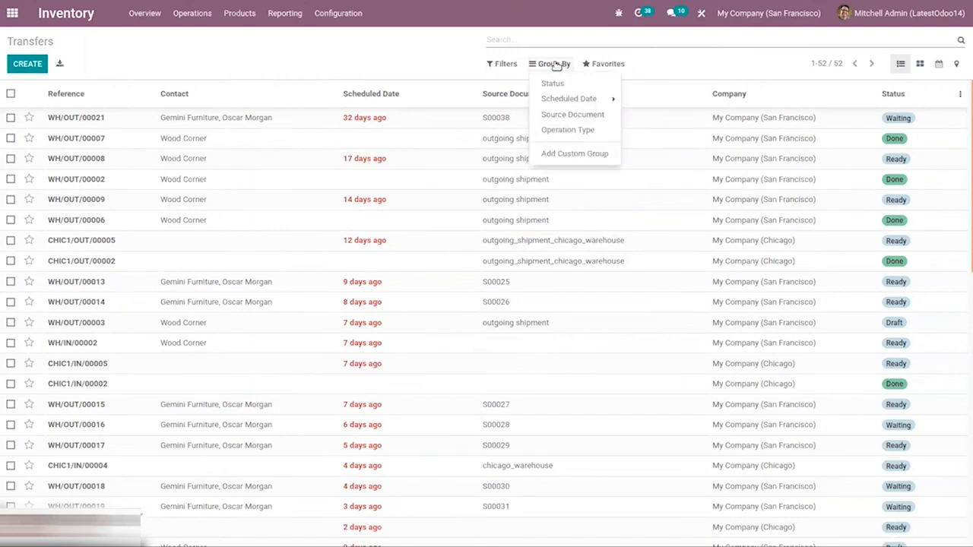
{"action": "left_click", "coordinate": [572, 134]}
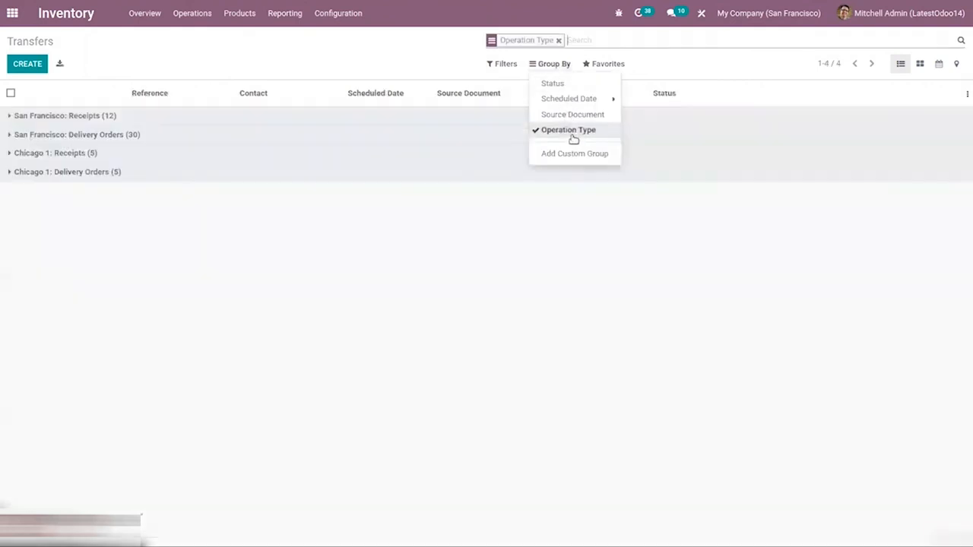
- Open today's waiting Azure Interior transfer from the San Francisco: Delivery Orders group and show its component operations
{"action": "left_click", "coordinate": [92, 138]}
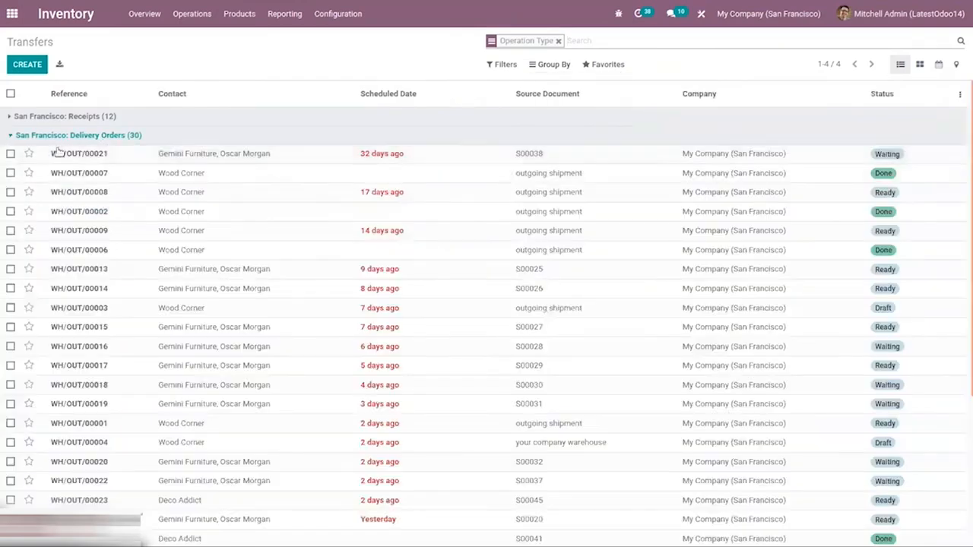
{"action": "scroll", "coordinate": [964, 301], "scroll_direction": "down", "scroll_amount": 5}
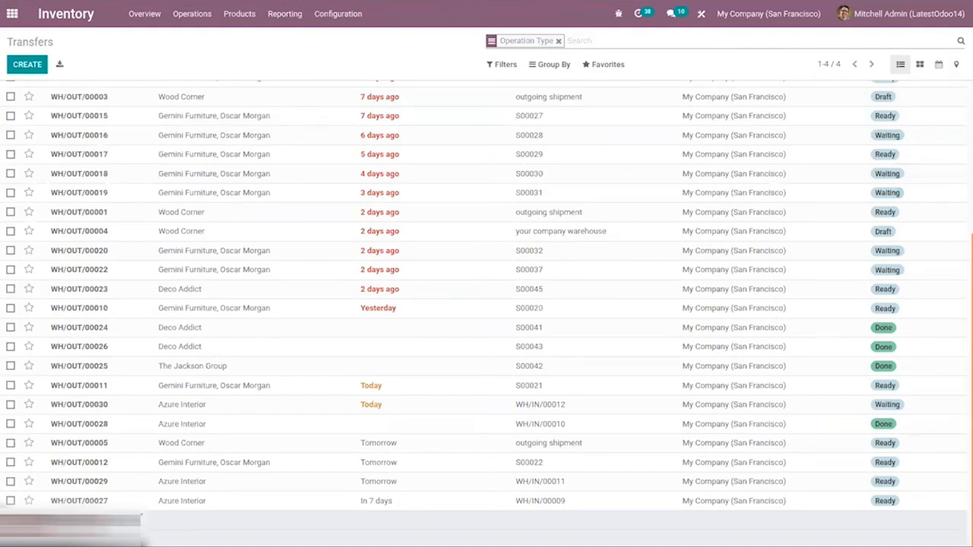
{"action": "left_click", "coordinate": [529, 408]}
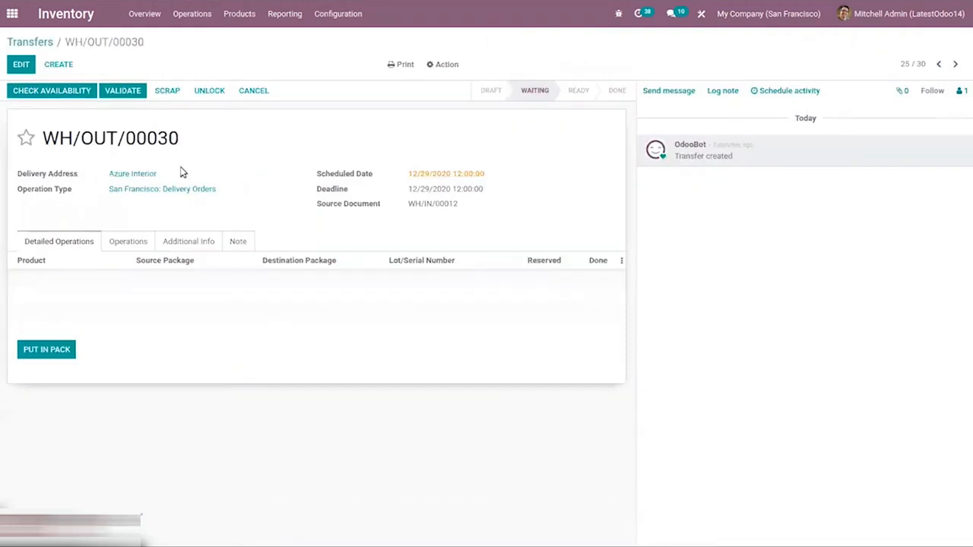
{"action": "left_click", "coordinate": [138, 242]}
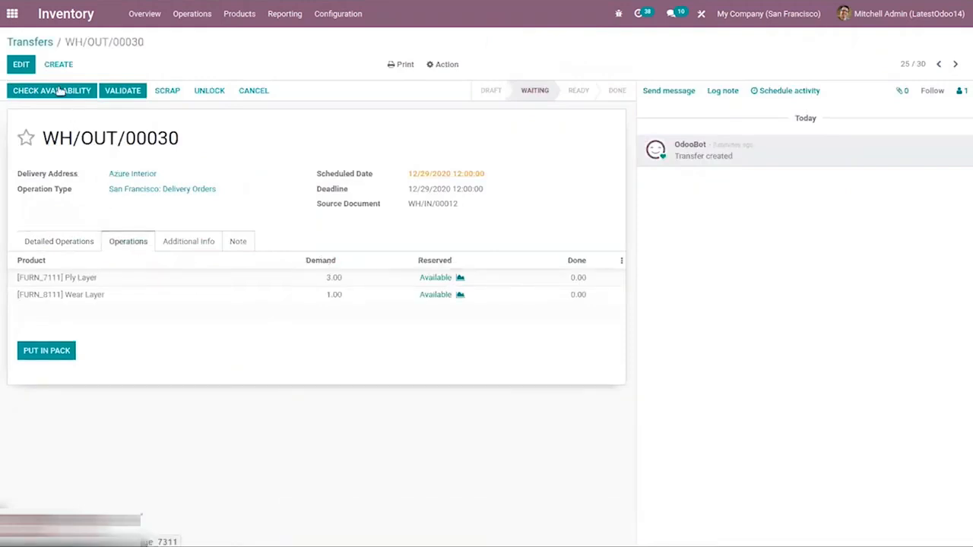
- Check the availability of the Ply Layer and Wear Layer components and validate the delivery order
{"action": "left_click", "coordinate": [50, 89]}
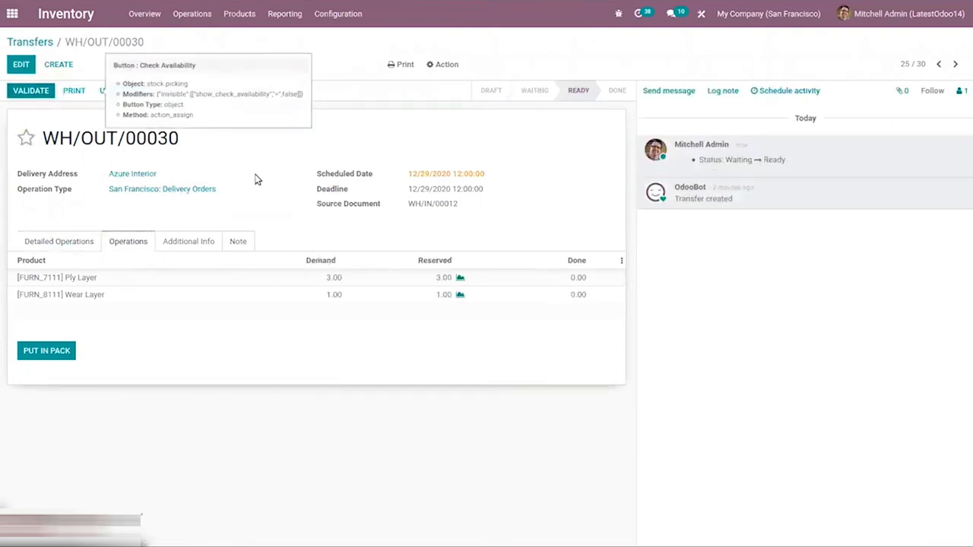
{"action": "left_click", "coordinate": [39, 91]}
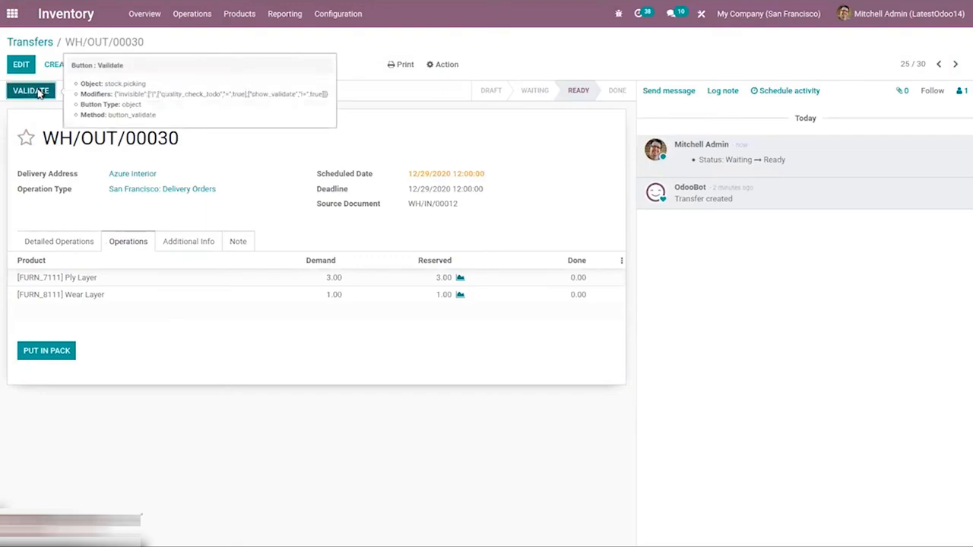
{"action": "left_click", "coordinate": [216, 125]}
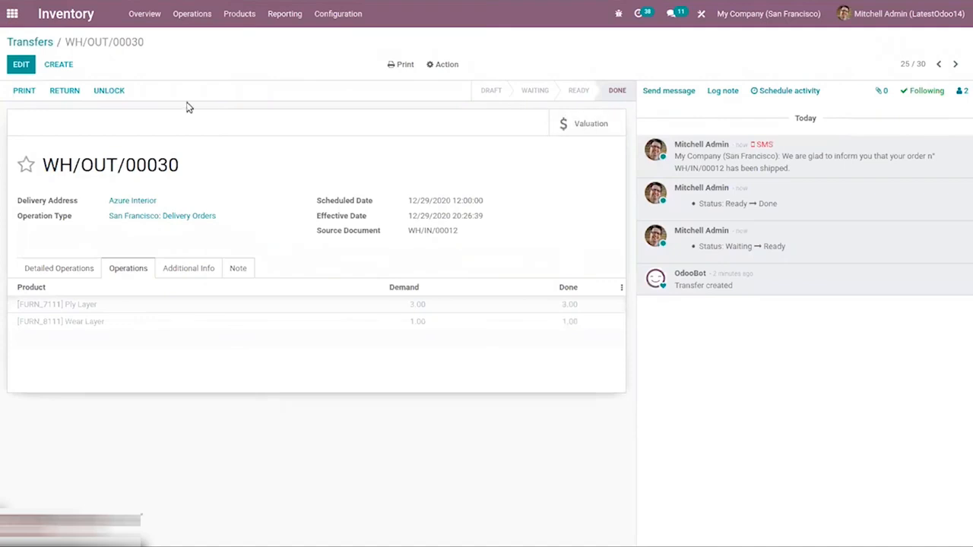
- Return to the inventory overview and open the ready San Francisco receipt from Azure Interior scheduled for today
{"action": "left_click", "coordinate": [47, 43]}
{"action": "left_click", "coordinate": [149, 13]}
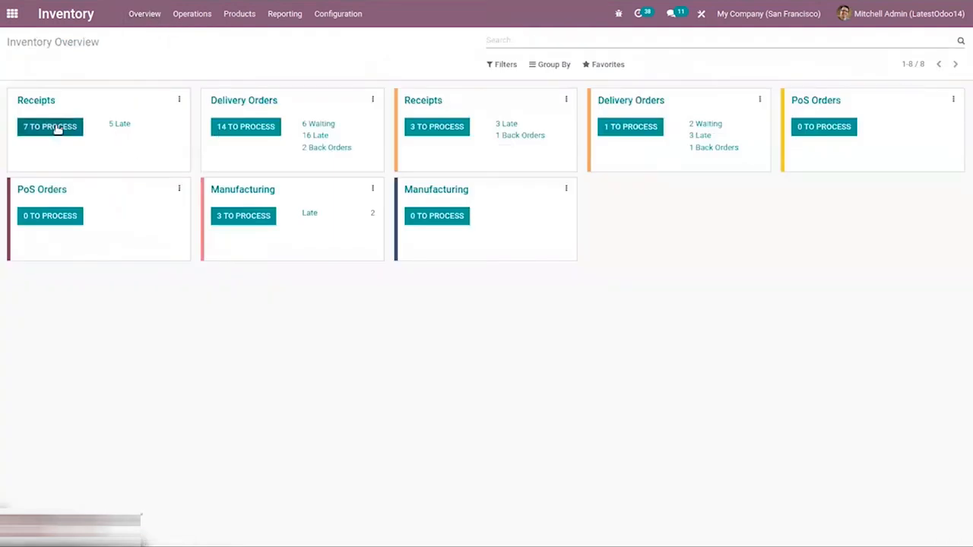
{"action": "left_click", "coordinate": [55, 128]}
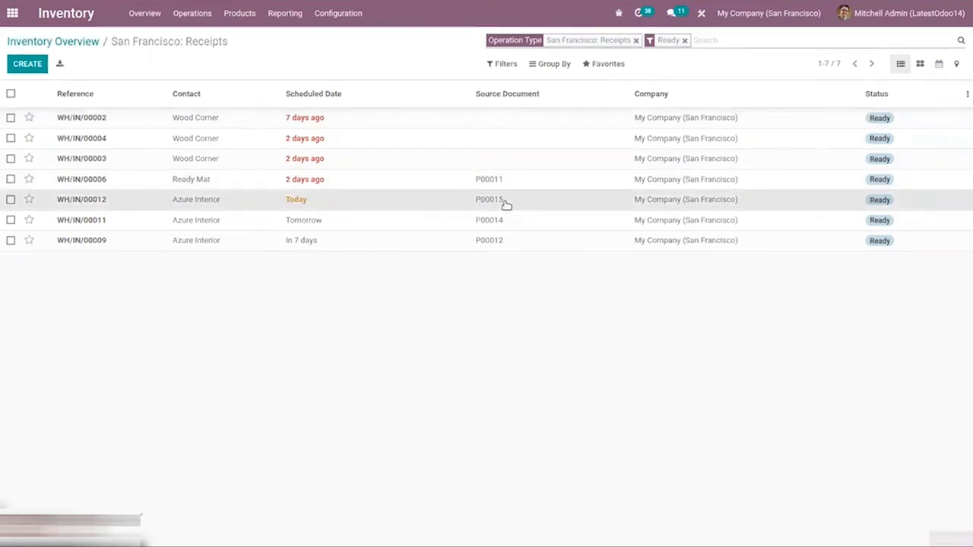
{"action": "left_click", "coordinate": [194, 200]}
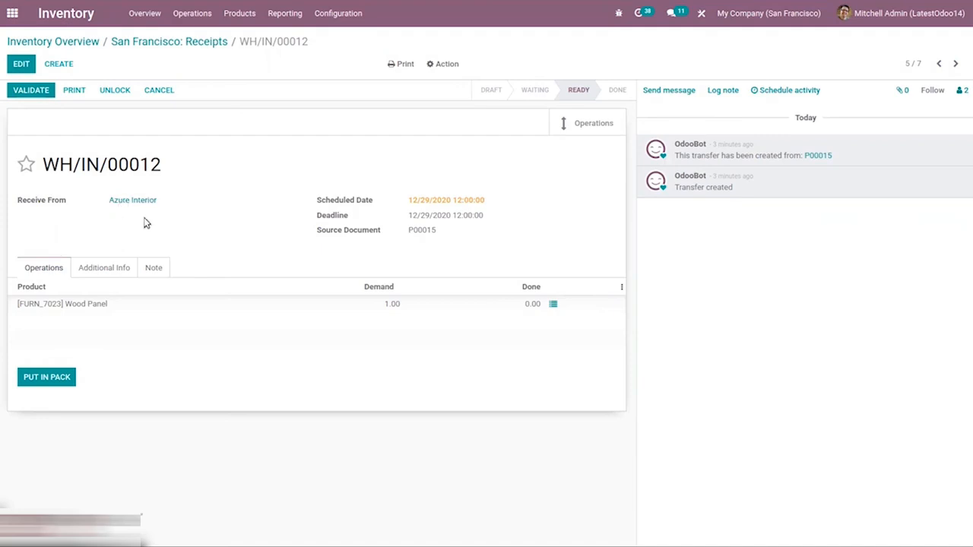
- Validate the Wood Panel receipt and open its stock valuation
{"action": "left_click", "coordinate": [32, 90]}
{"action": "left_click", "coordinate": [214, 124]}
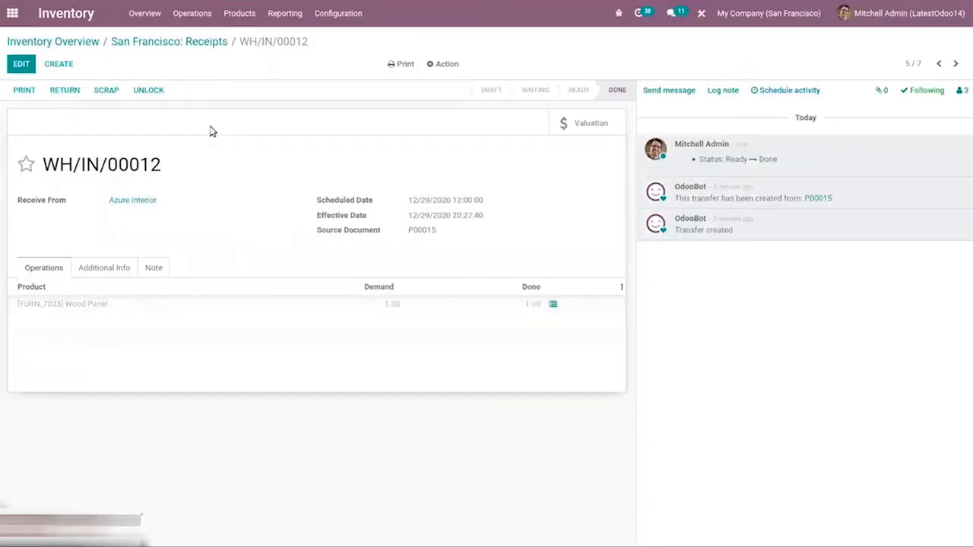
{"action": "left_click", "coordinate": [566, 124]}
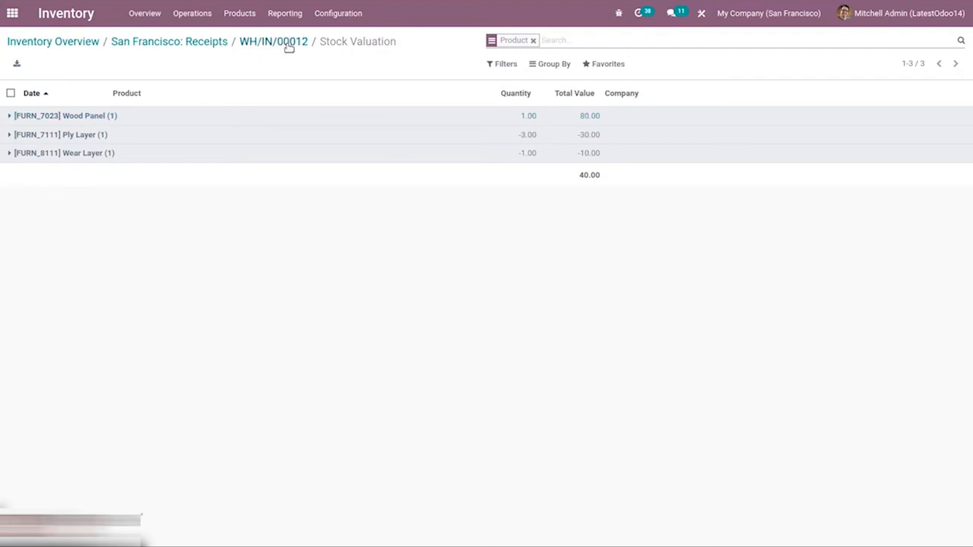
- Open the Product Moves report and expand the Wood Panel group to examine its source and destination locations
{"action": "left_click", "coordinate": [285, 16]}
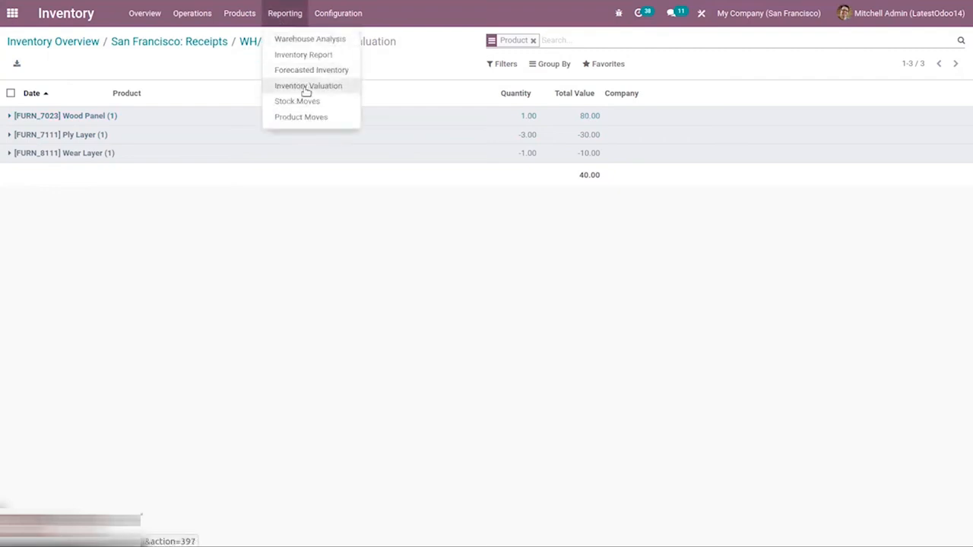
{"action": "left_click", "coordinate": [303, 118]}
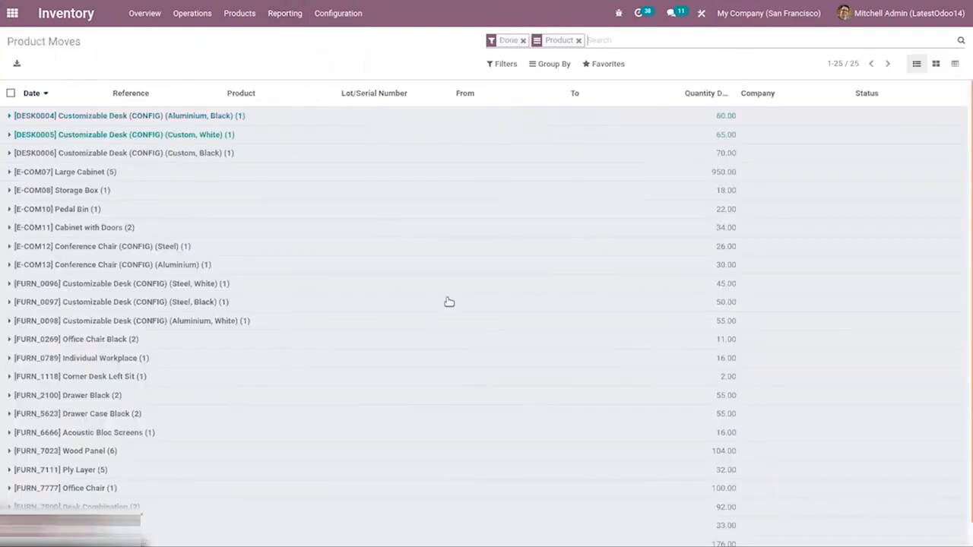
{"action": "scroll", "coordinate": [966, 480], "scroll_direction": "down", "scroll_amount": 1}
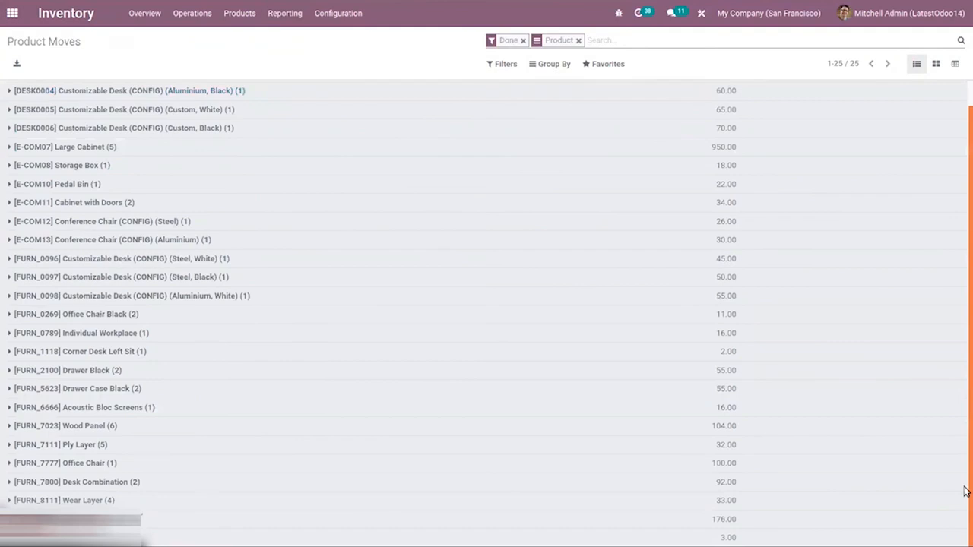
{"action": "left_click", "coordinate": [93, 427]}
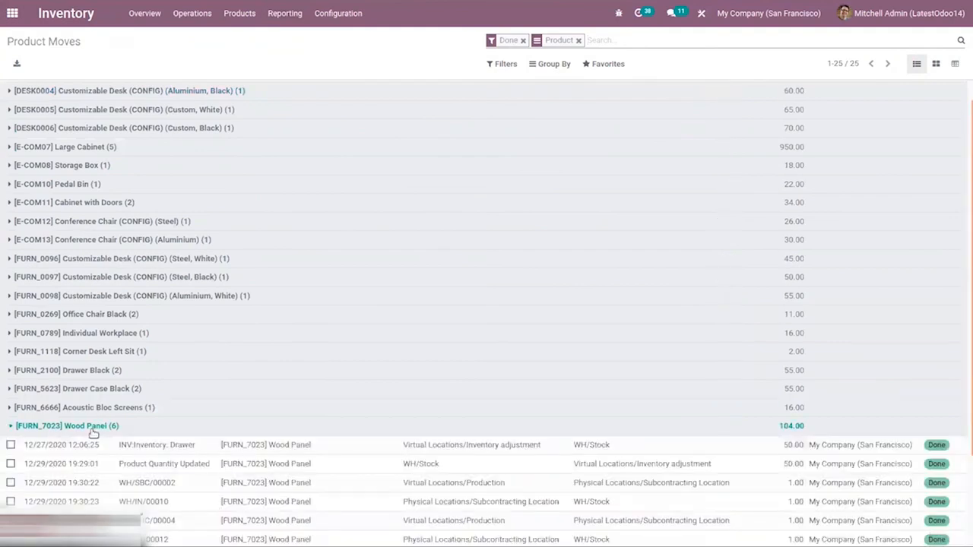
{"action": "left_click", "coordinate": [93, 427]}
{"action": "key", "text": "F11"}
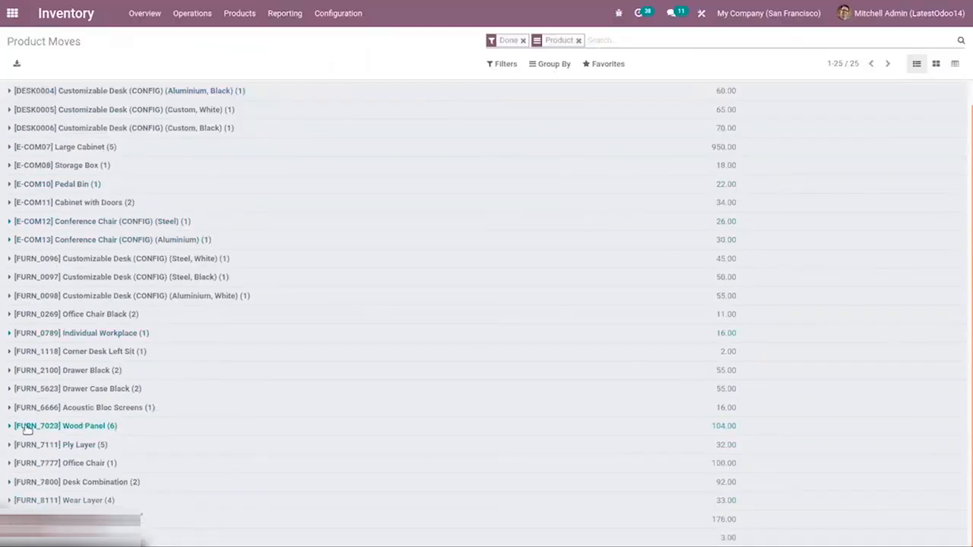
{"action": "left_click", "coordinate": [11, 426]}
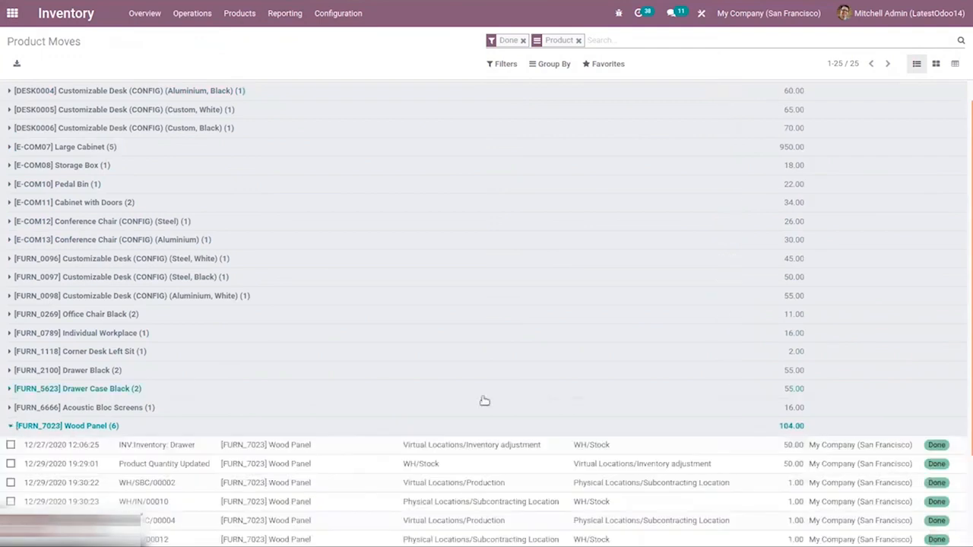
{"action": "scroll", "coordinate": [965, 418], "scroll_direction": "down", "scroll_amount": 3}
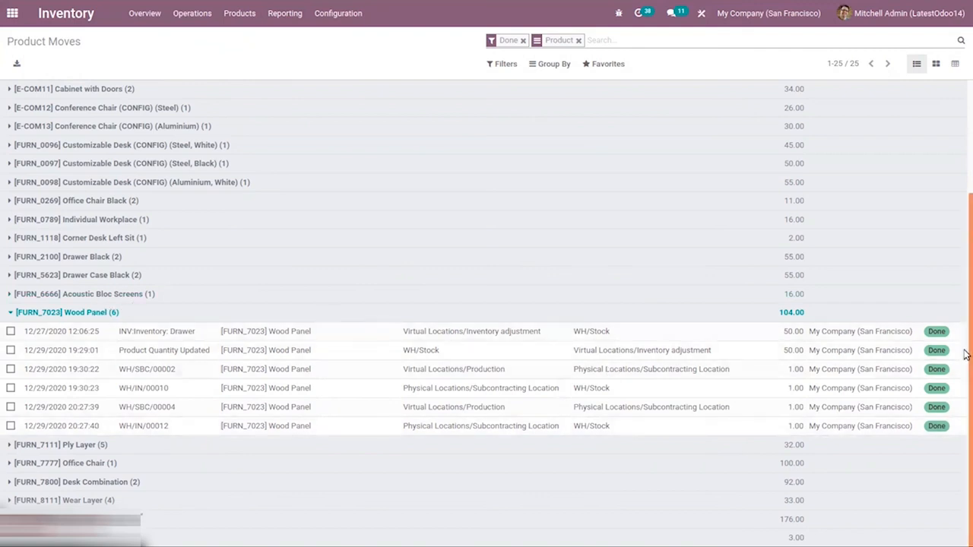
- Expand the Ply Layer group and examine its moves between stock, the subcontracting location and production
{"action": "left_click", "coordinate": [9, 446]}
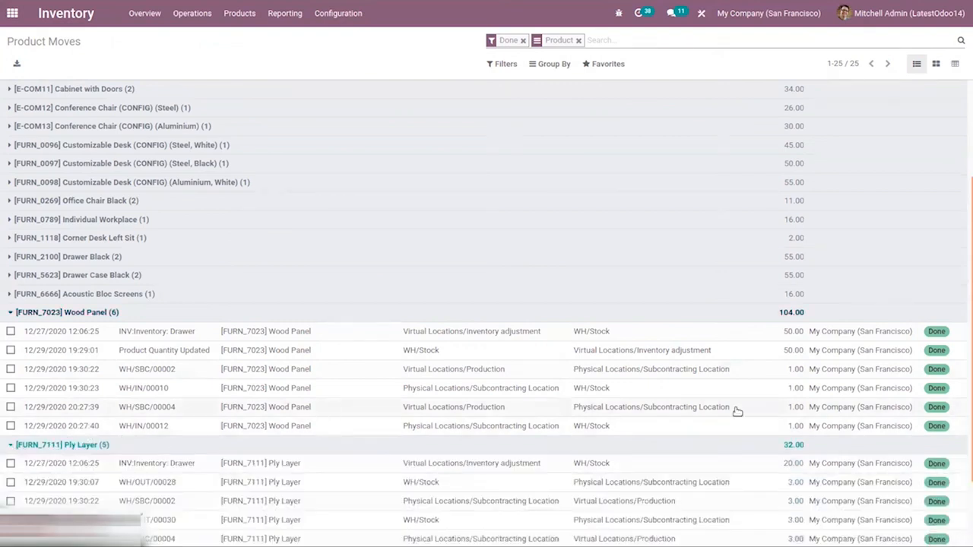
{"action": "scroll", "coordinate": [964, 356], "scroll_direction": "down", "scroll_amount": 2}
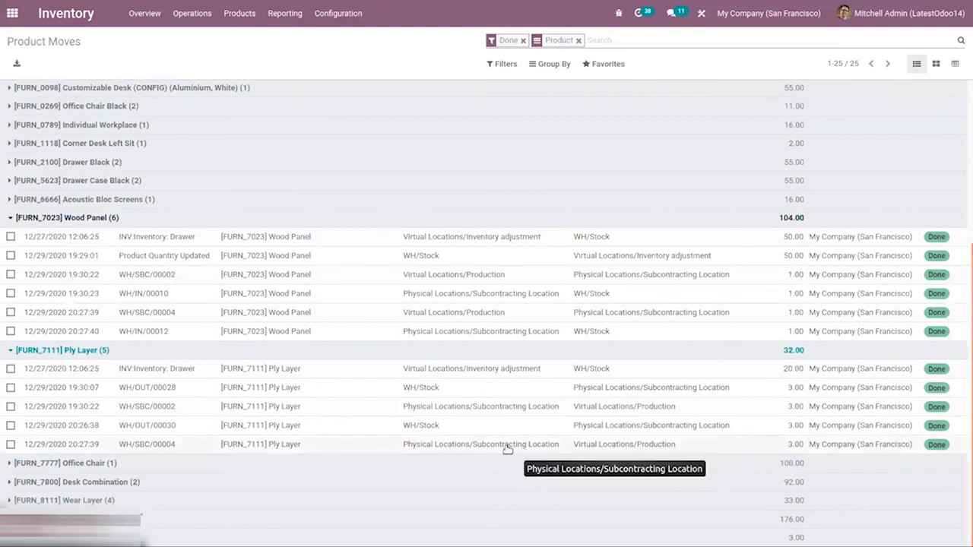
{"action": "scroll", "coordinate": [965, 241], "scroll_direction": "up", "scroll_amount": 3}
{"action": "mouse_move", "coordinate": [965, 246]}
{"action": "left_mouse_down"}
{"action": "mouse_move", "coordinate": [965, 259]}
{"action": "mouse_move", "coordinate": [965, 240]}
{"action": "left_mouse_up"}
{"action": "left_click_drag", "start_coordinate": [965, 236], "coordinate": [965, 235]}
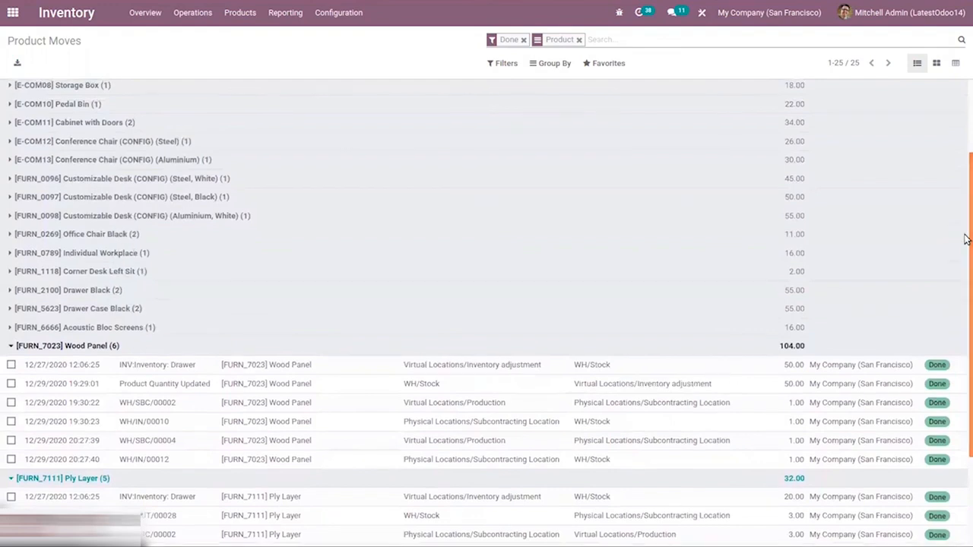